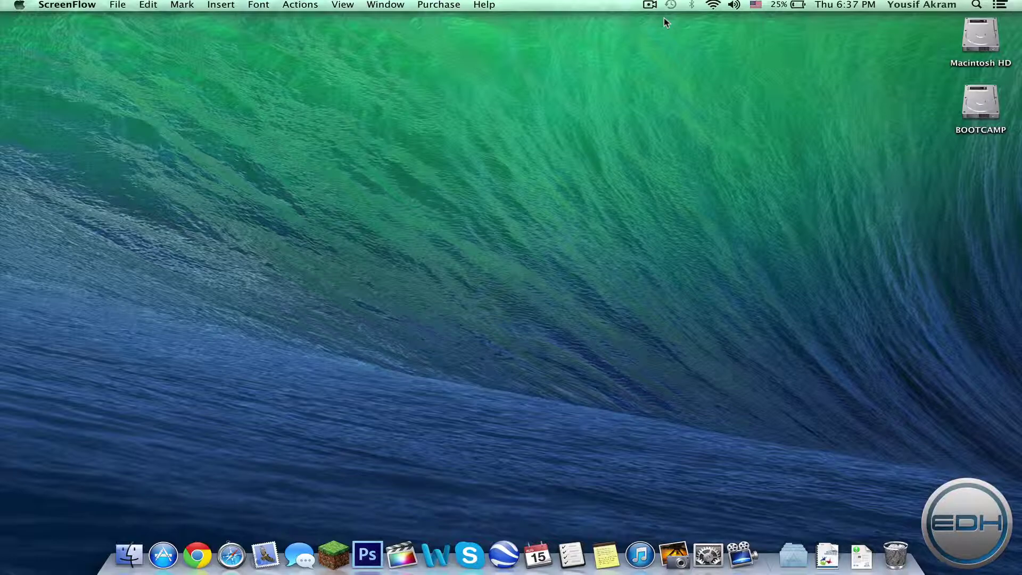
# Launch Safari from the Dock and paste the smcFanControl 2.4 download link.
pyautogui.click(422, 389)
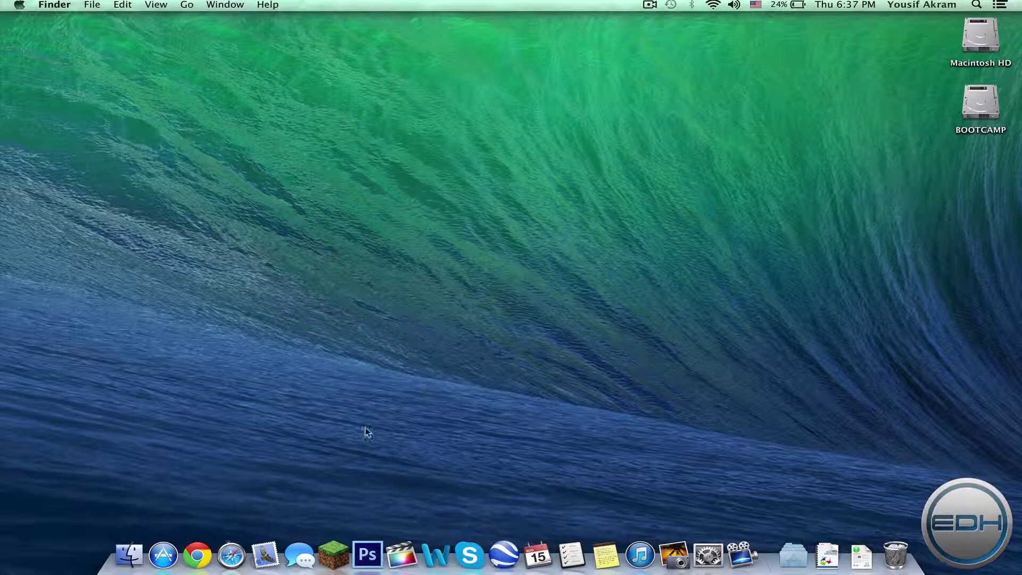
pyautogui.click(231, 553)
pyautogui.write('bit.ly/13CFgxL')
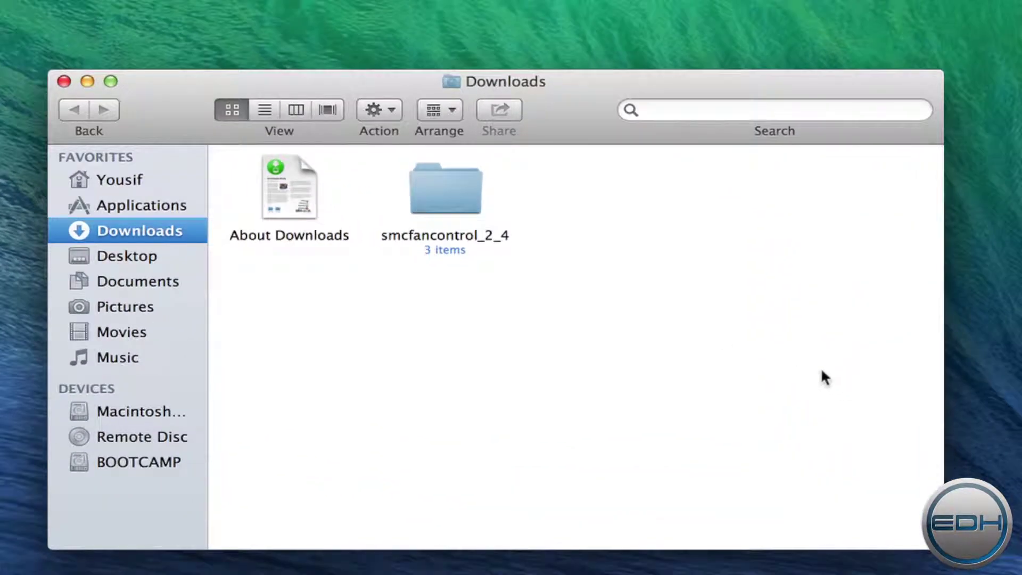
# Open the smcfancontrol_2_4 folder and launch smcFanControl, approving the security warning.
pyautogui.doubleClick(443, 199)
pyautogui.doubleClick(618, 188)
pyautogui.click(719, 176)
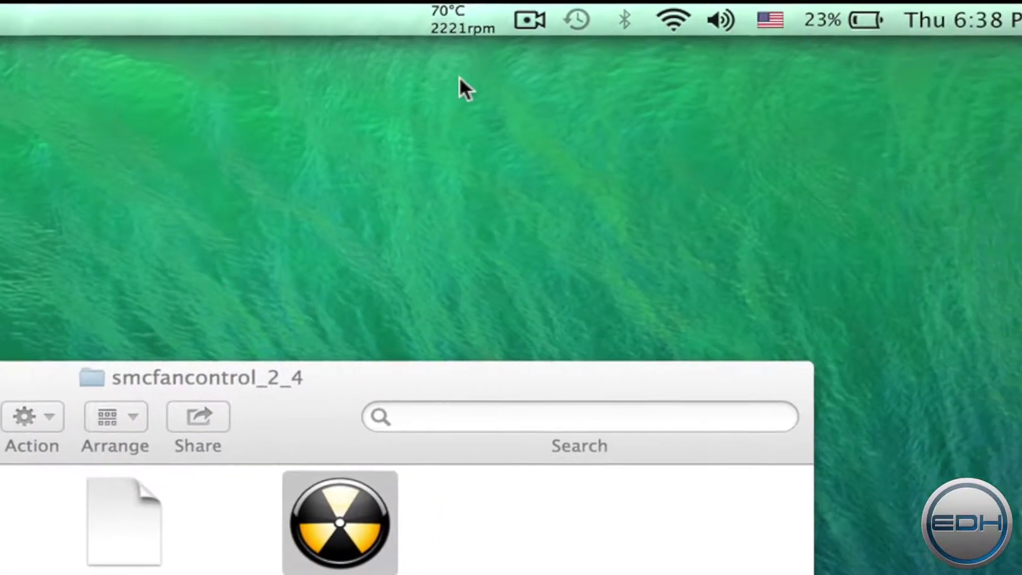
# Change the Active Setting from Default to Higher RPM in the menu bar fan menu.
pyautogui.click(572, 23)
pyautogui.moveTo(540, 123)
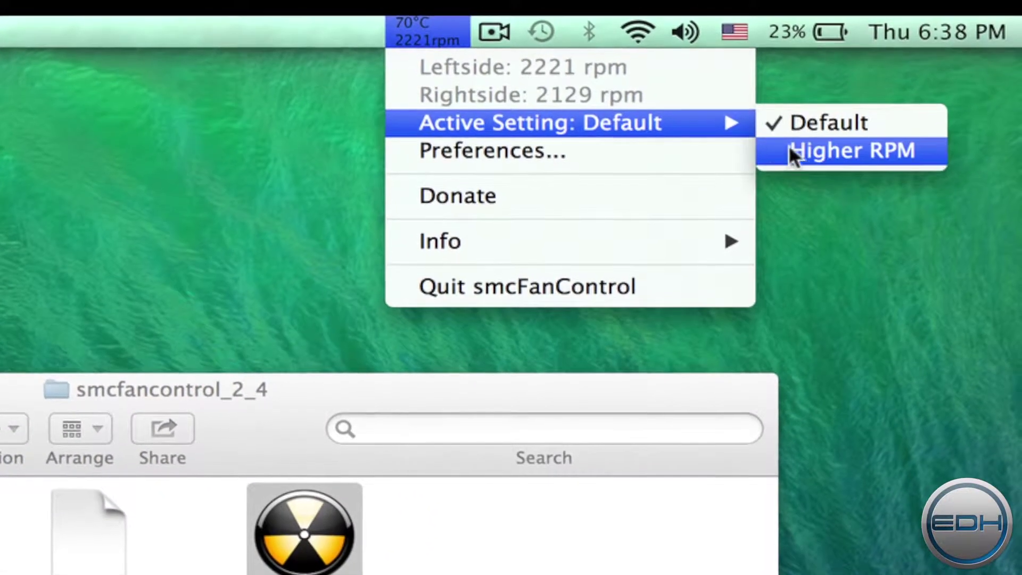
pyautogui.click(782, 163)
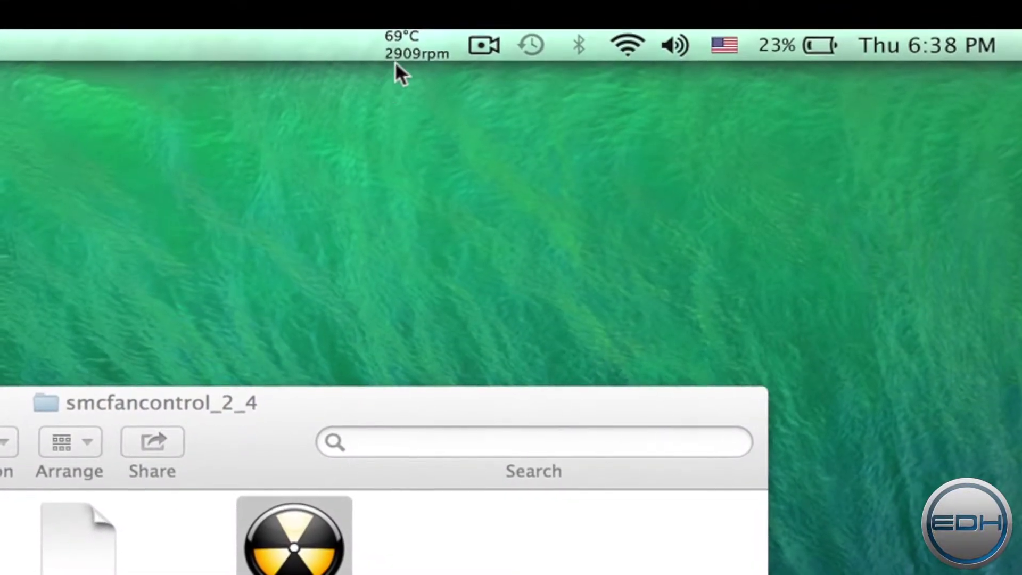
# In Preferences, raise both fans' minimum speeds (left near 5507 rpm) and save as favorite 'Max'.
pyautogui.click(411, 48)
pyautogui.click(519, 141)
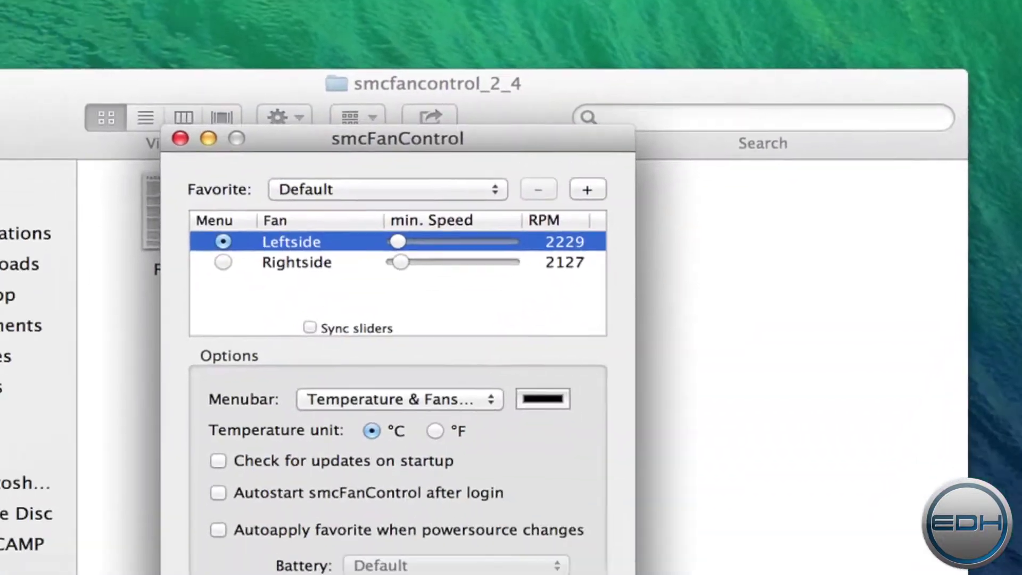
pyautogui.moveTo(511, 110); pyautogui.dragTo(604, 106)
pyautogui.moveTo(516, 125); pyautogui.dragTo(613, 124)
pyautogui.click(702, 42)
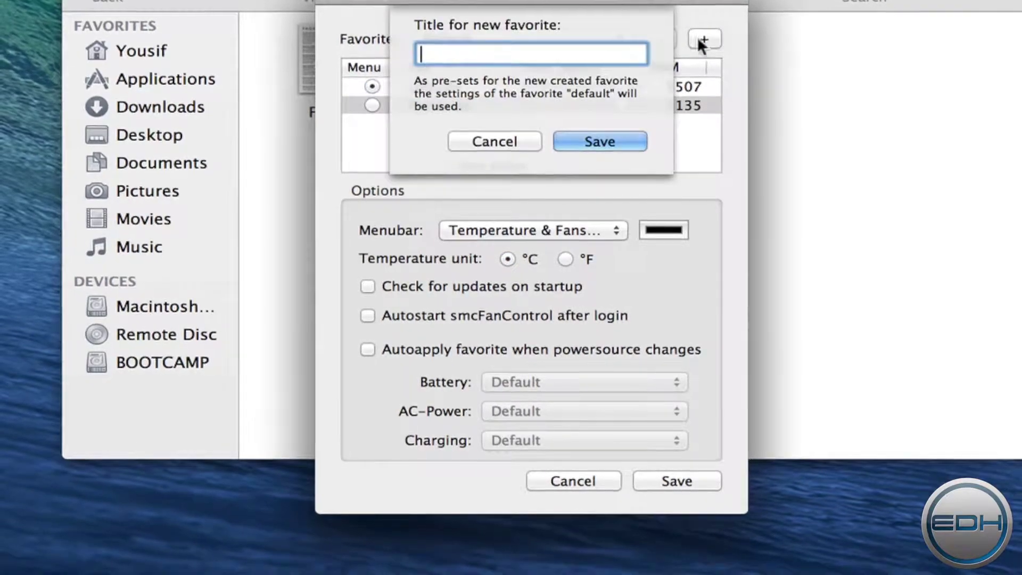
pyautogui.write('Max')
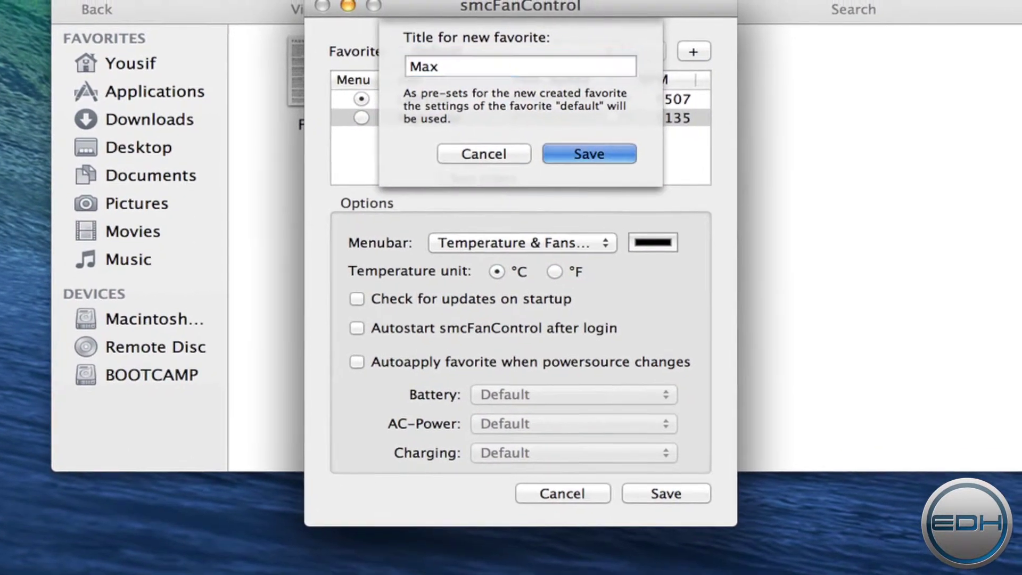
pyautogui.click(601, 140)
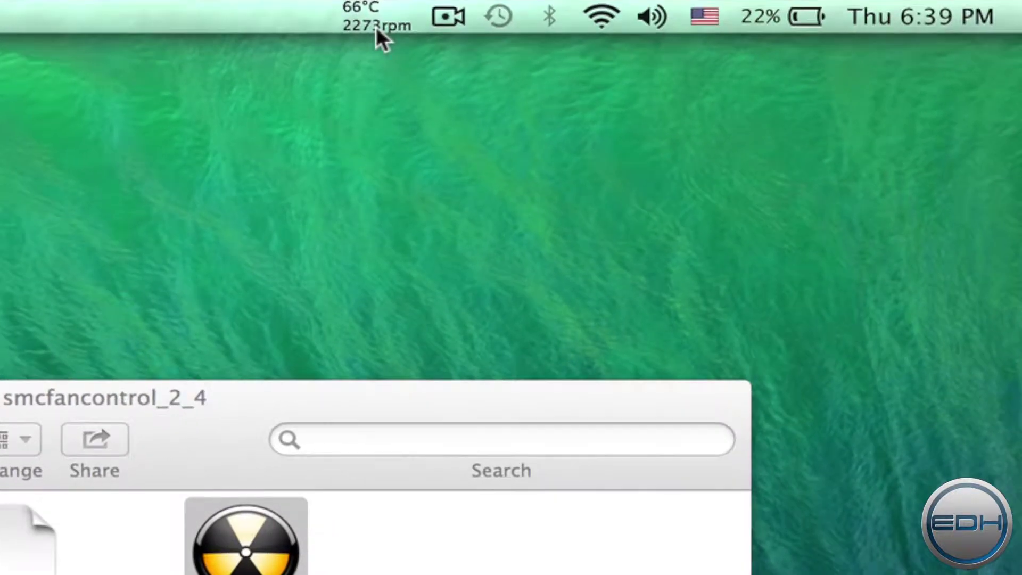
# Choose Max under Active Setting in the menu bar fan menu.
pyautogui.click(377, 26)
pyautogui.moveTo(497, 114)
pyautogui.click(756, 172)
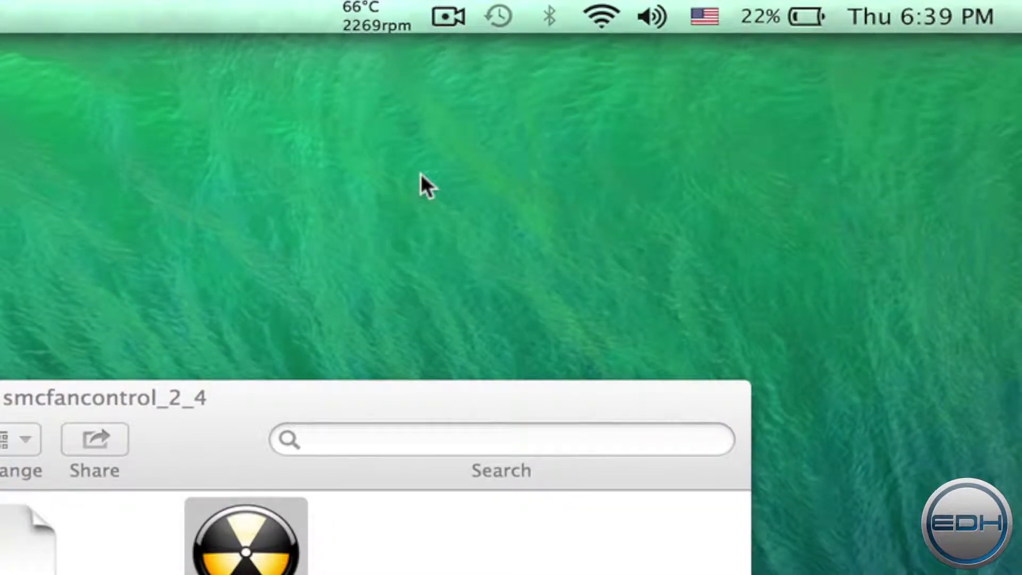